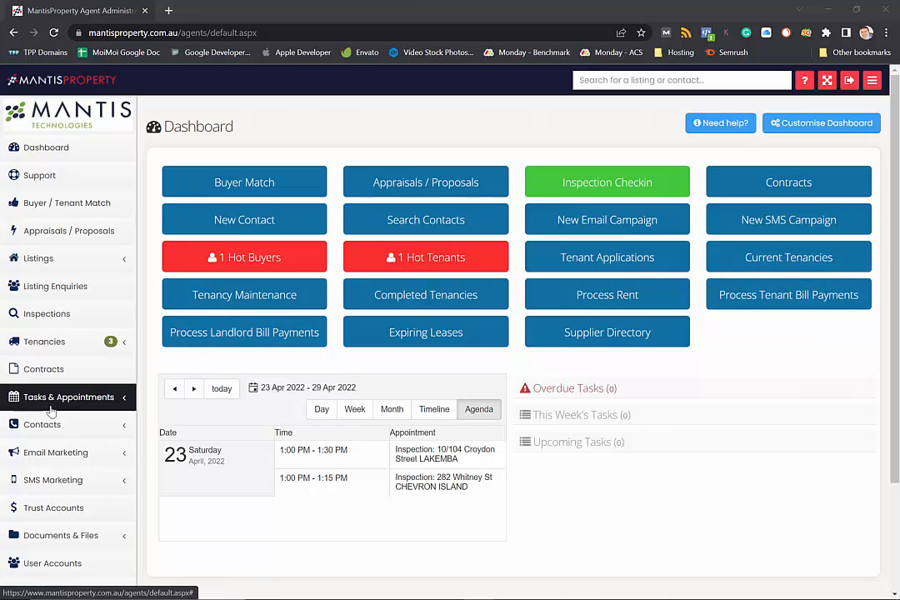
- Open the contact details of the "gmail test" user account from the existing user accounts
scroll(53, 413, down, 3)
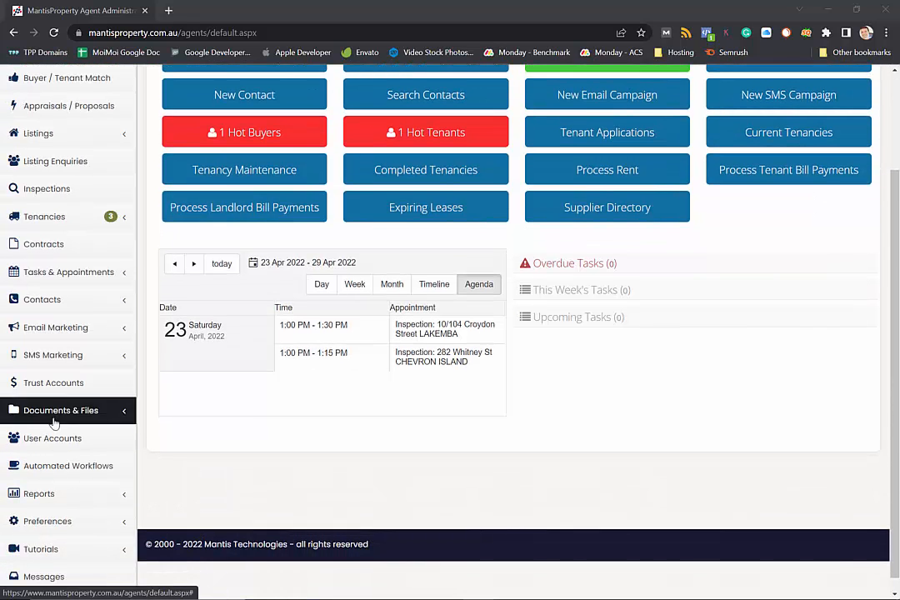
click(75, 444)
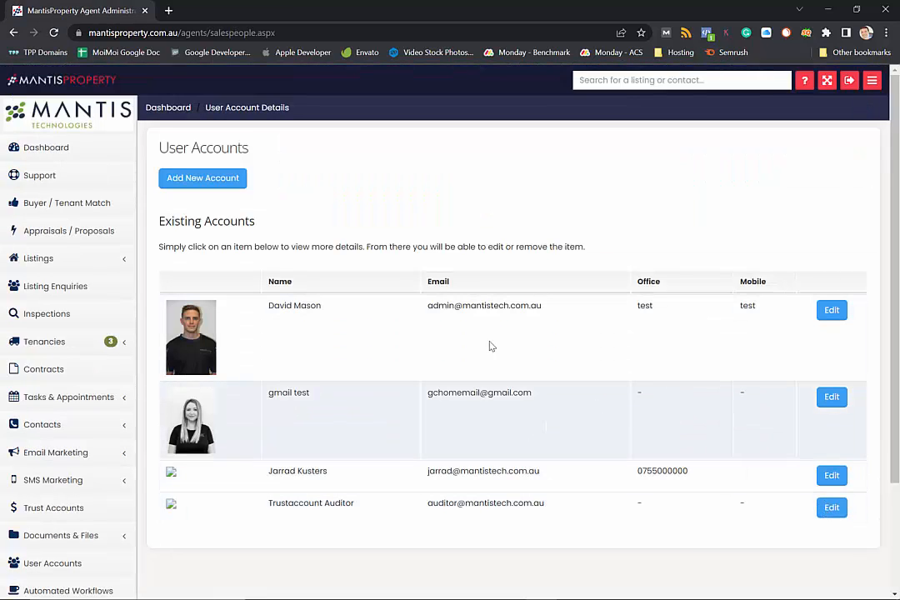
click(833, 399)
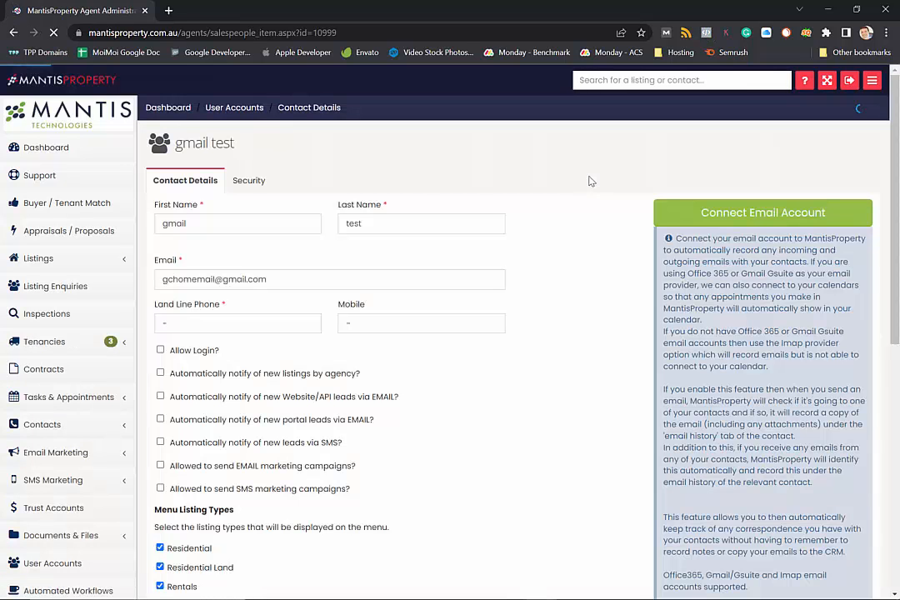
scroll(187, 288, down, 1)
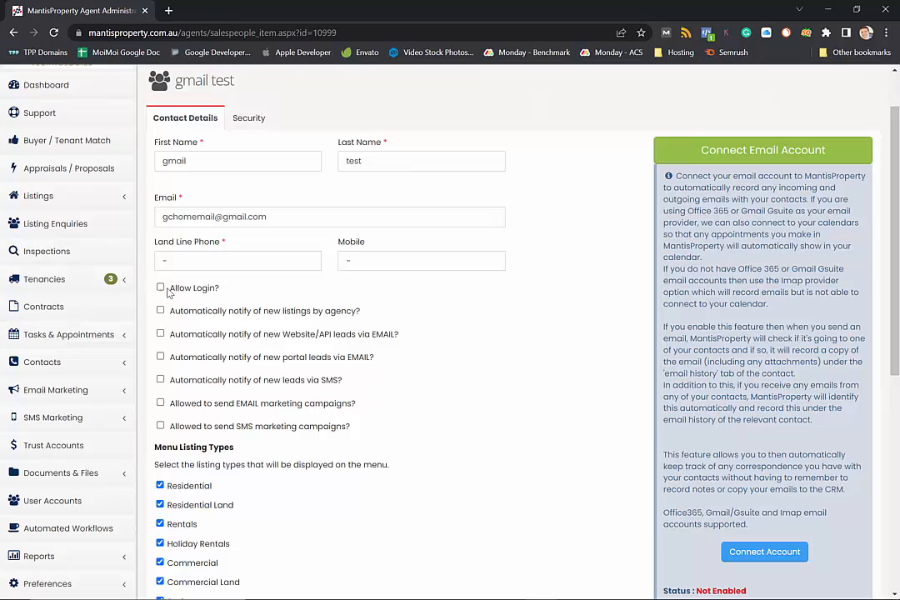
- Enable Allow Login and Property Management Access for this user account and view the help note on property management access
click(160, 288)
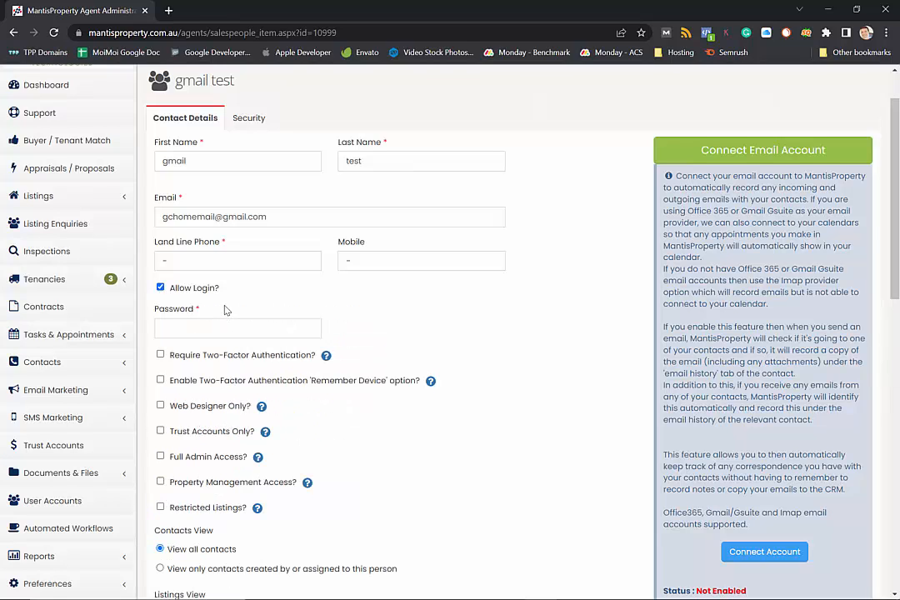
scroll(225, 310, down, 1)
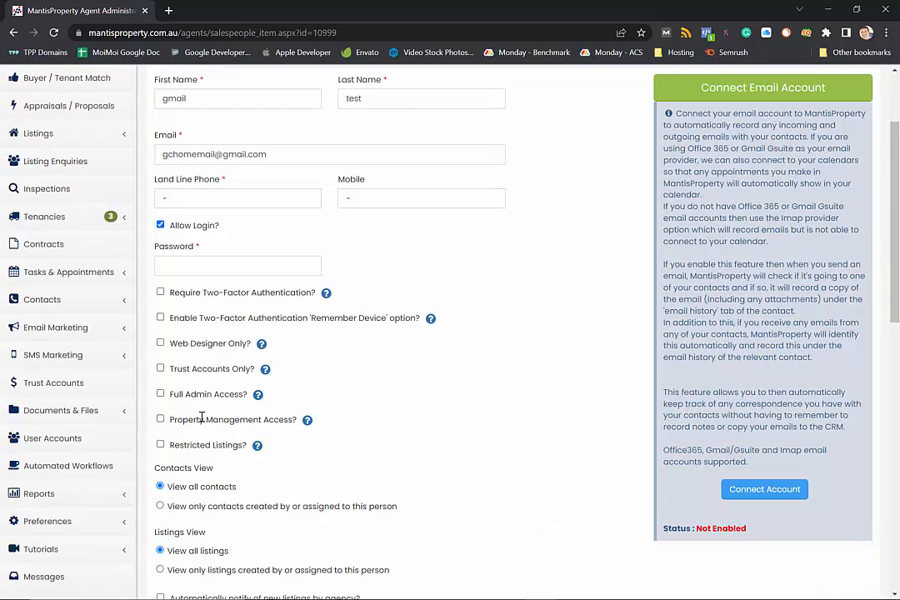
click(162, 421)
mouse_move(308, 422)
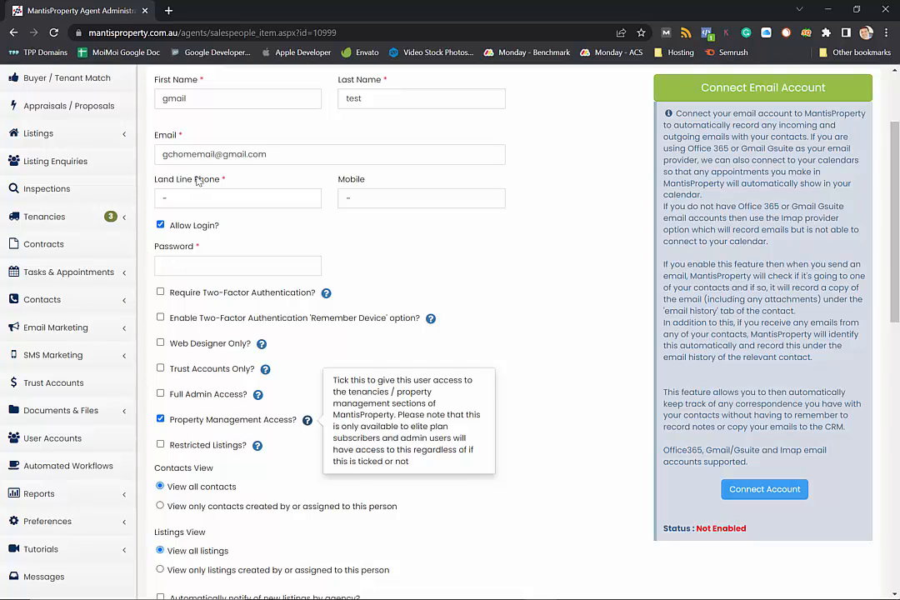
- Examine the property management sections available under Tenancies
click(52, 218)
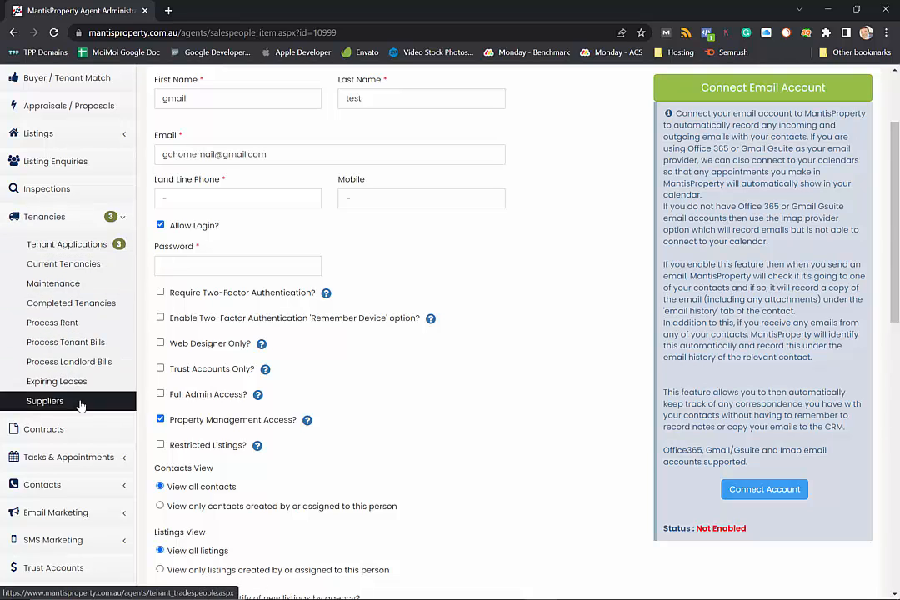
scroll(317, 274, up, 3)
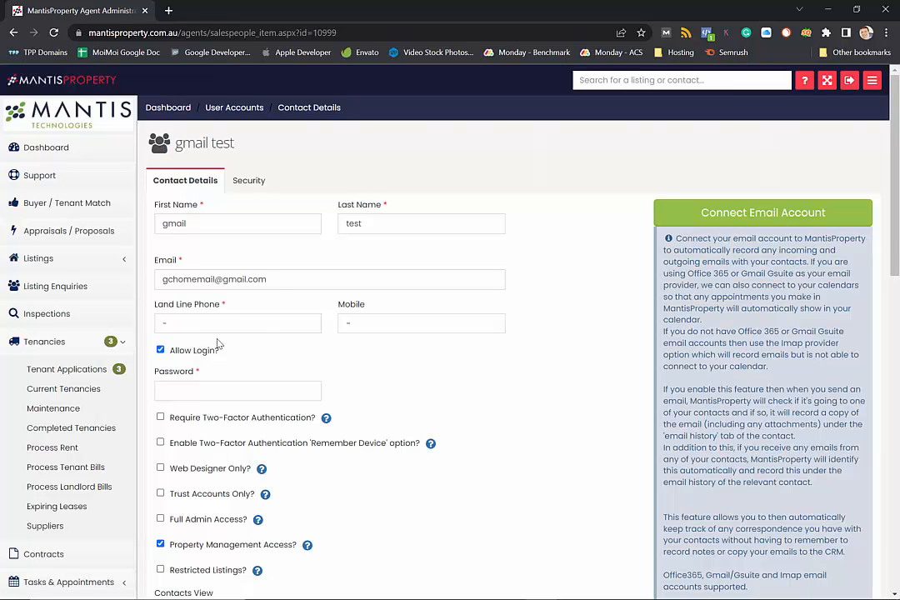
- Open the agency's Account Settings and review them down to the landlord/tenant payment instructions
scroll(100, 356, down, 6)
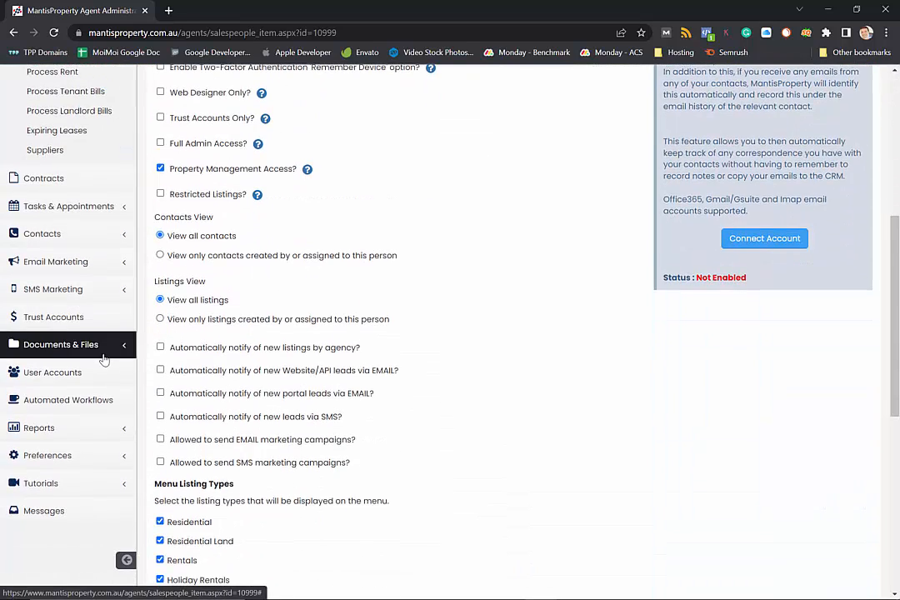
click(77, 335)
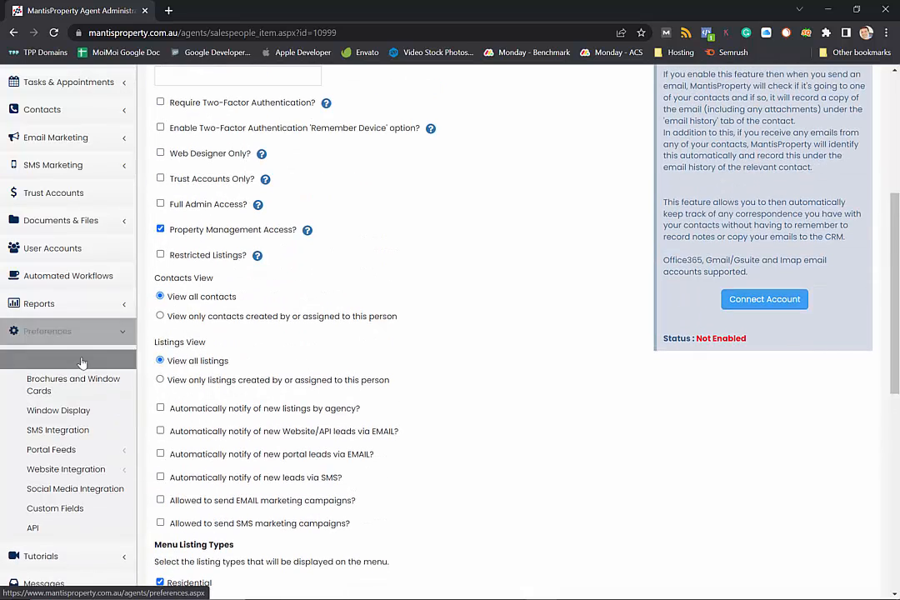
click(90, 365)
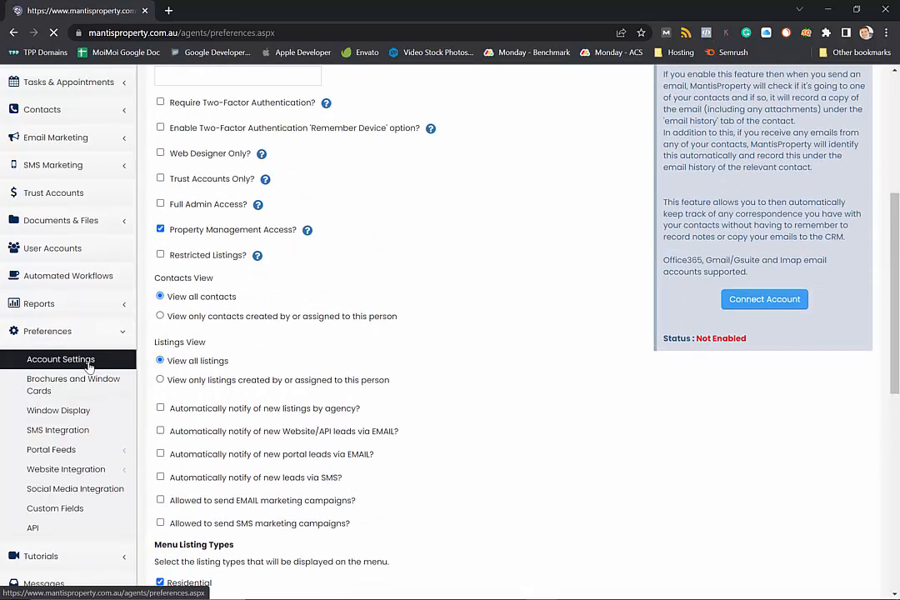
scroll(471, 295, down, 8)
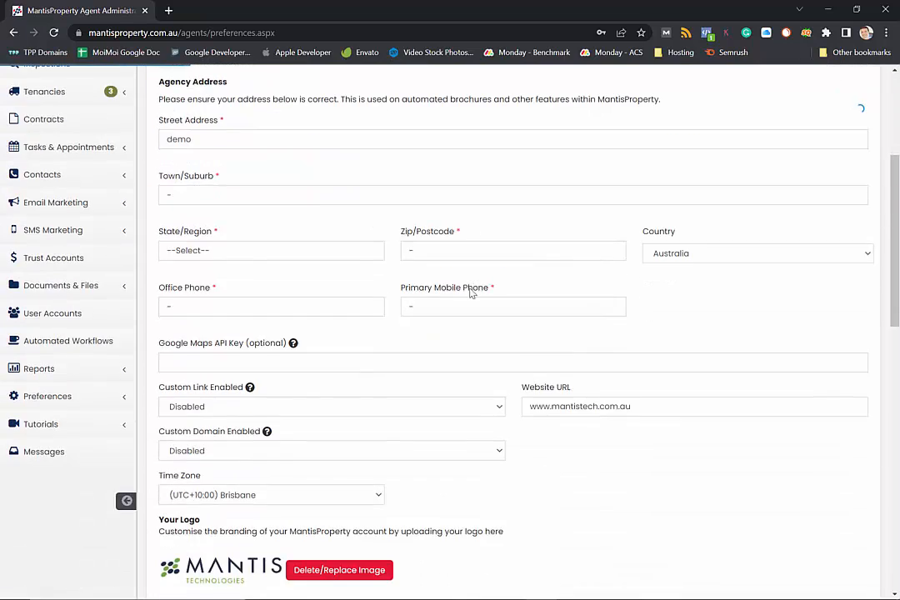
scroll(470, 292, down, 4)
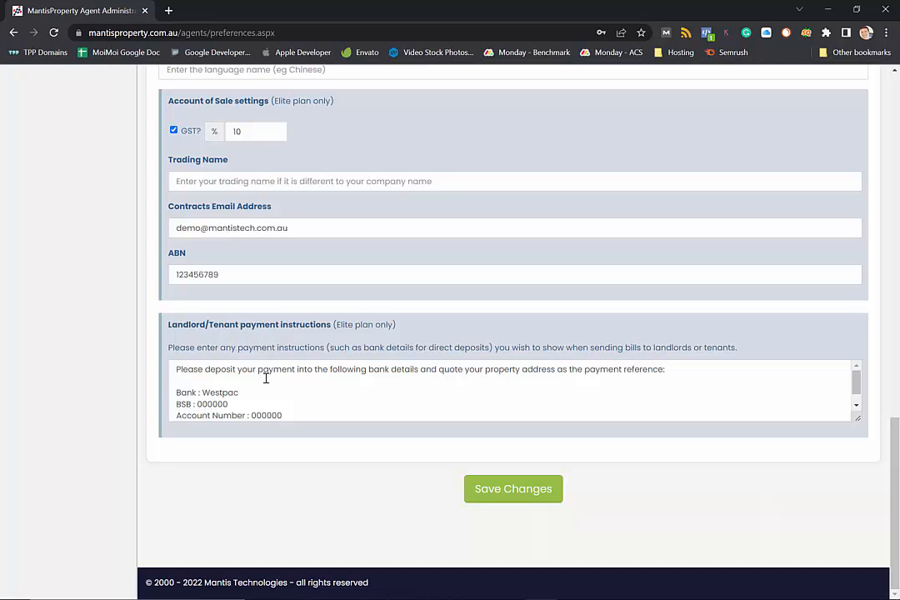
scroll(351, 375, down, 1)
scroll(350, 377, up, 1)
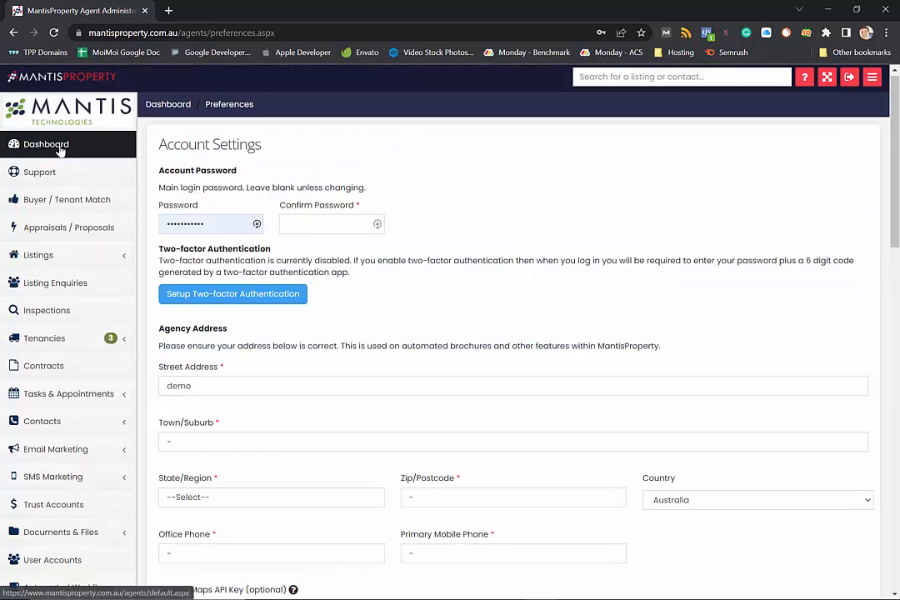
- Return to the dashboard, open its customisation page and review which components are enabled
click(21, 144)
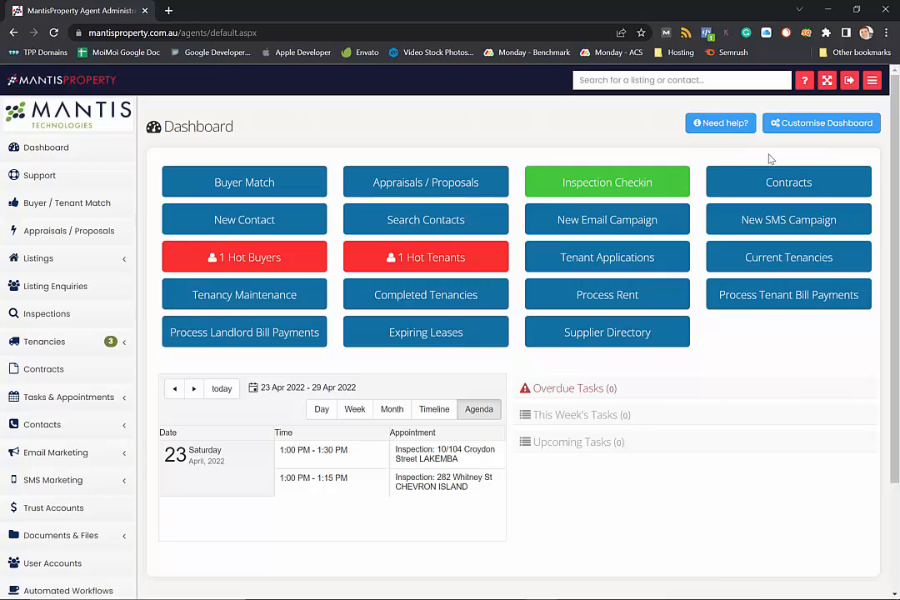
click(821, 135)
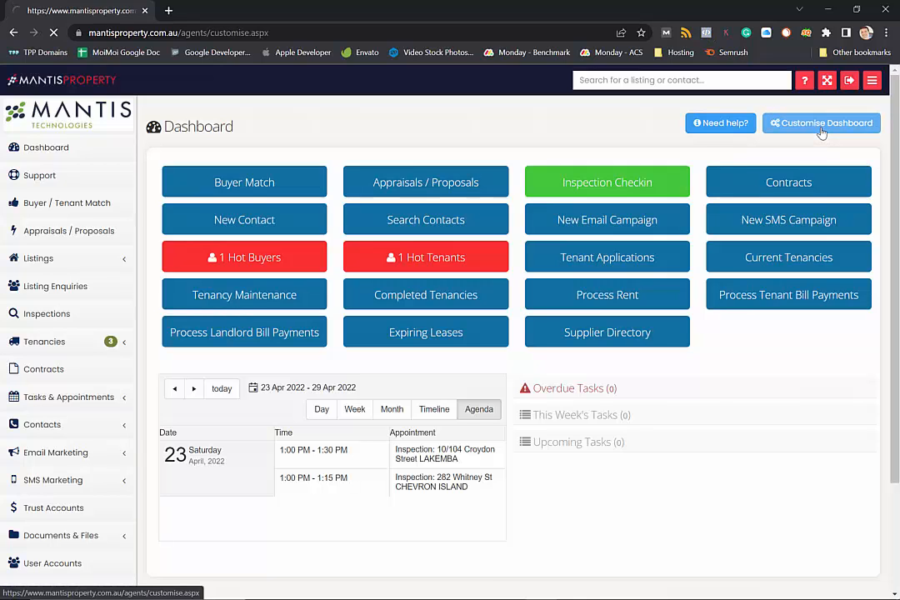
scroll(810, 169, down, 5)
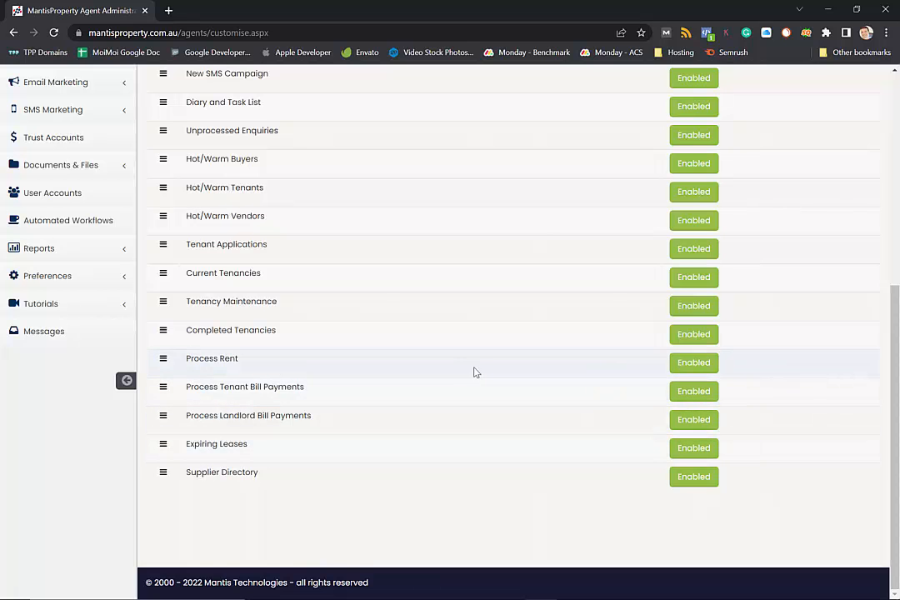
scroll(475, 372, up, 6)
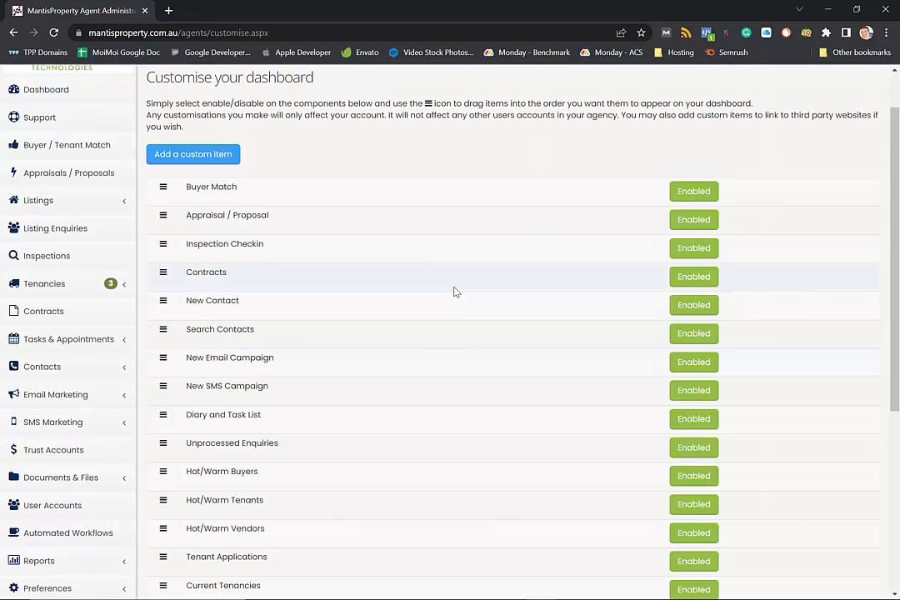
scroll(464, 288, up, 1)
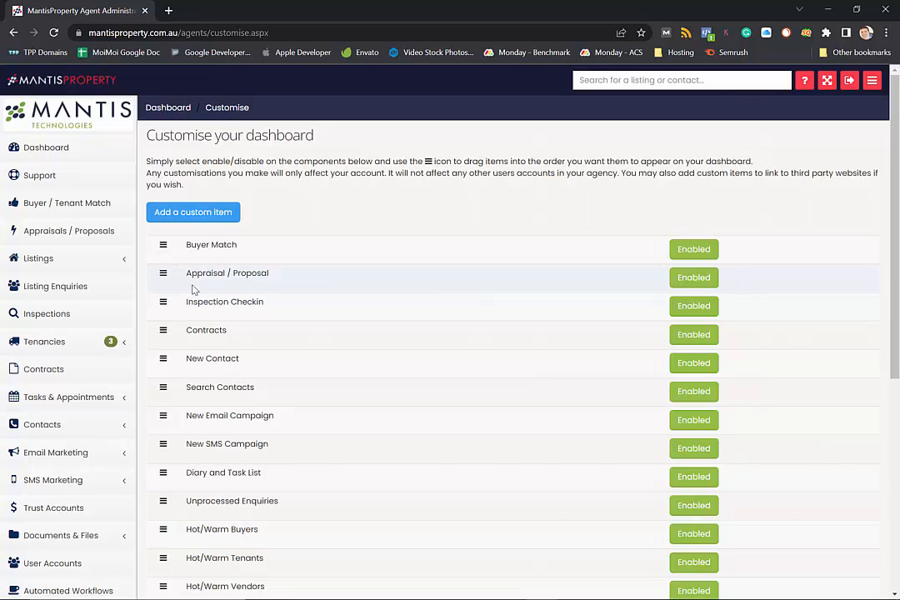
- Open the Suppliers page within Tenancies
click(50, 345)
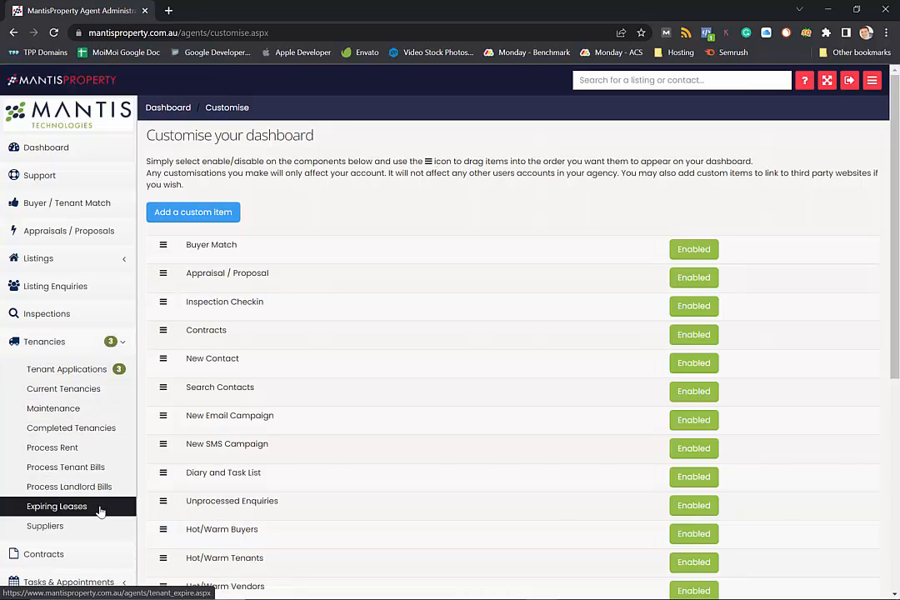
click(66, 534)
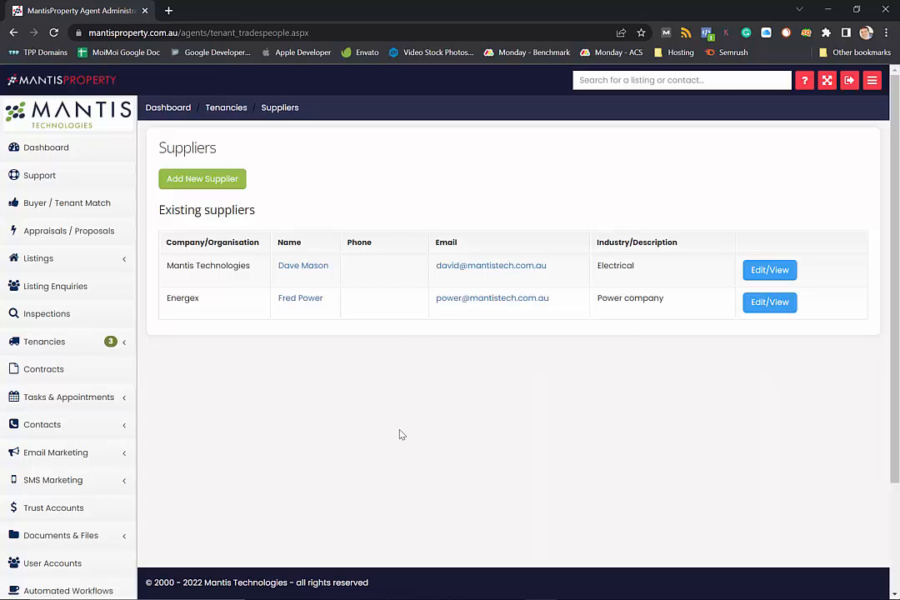
- Begin a new supplier entry, look at the new-contact form, and pick the existing Energex contact by searching for "ener"
click(199, 190)
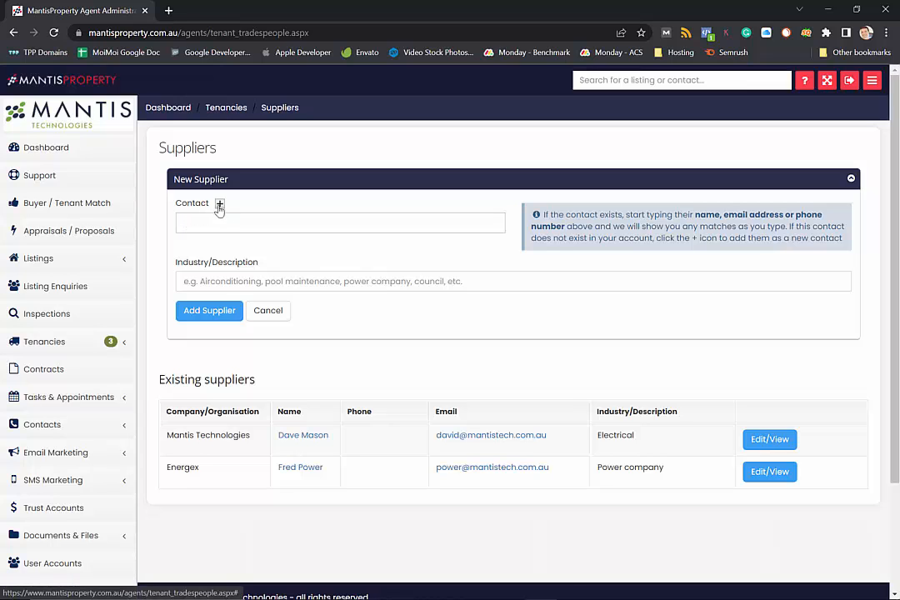
click(221, 205)
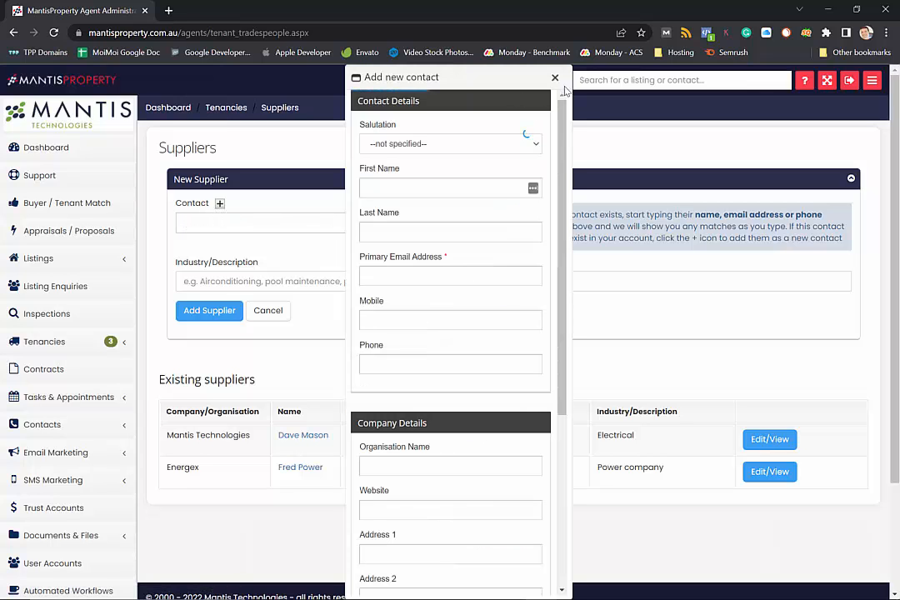
click(555, 78)
text(ener)
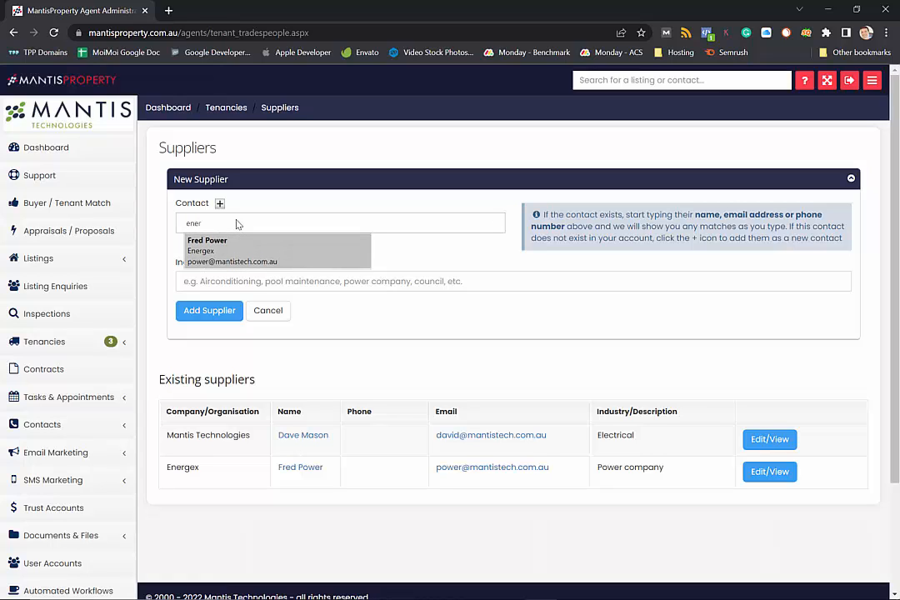
click(251, 249)
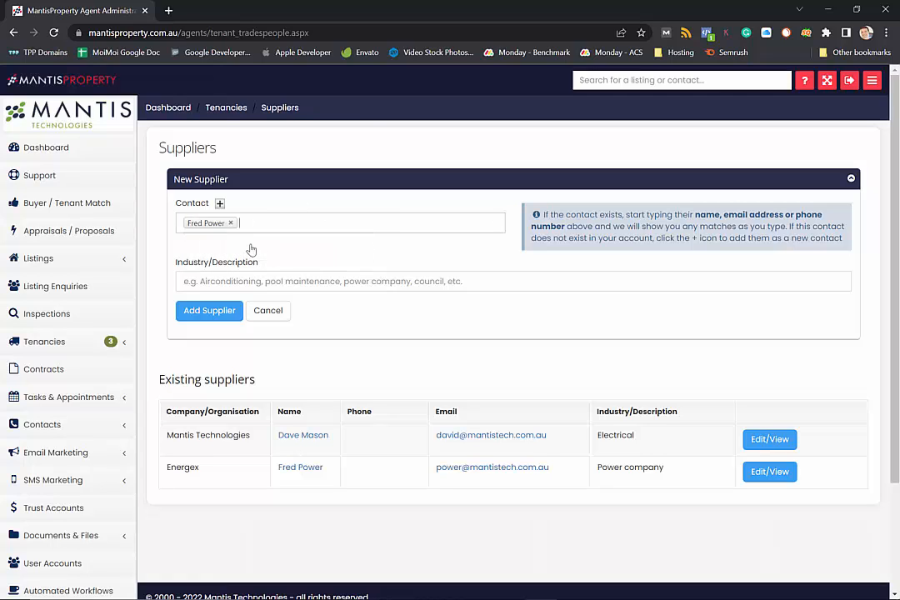
click(225, 285)
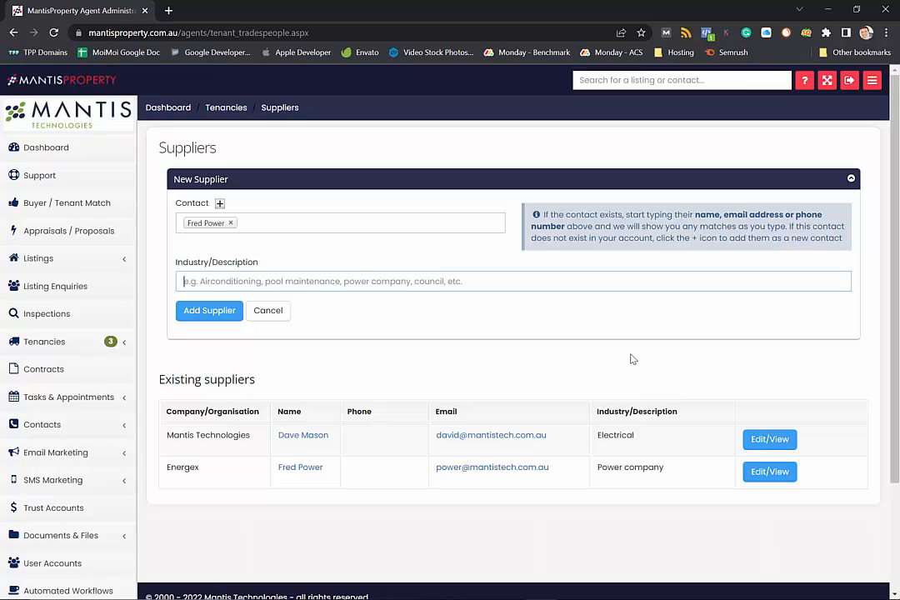
- Make the Mantis Technologies electrical supplier inactive and save the record
click(772, 443)
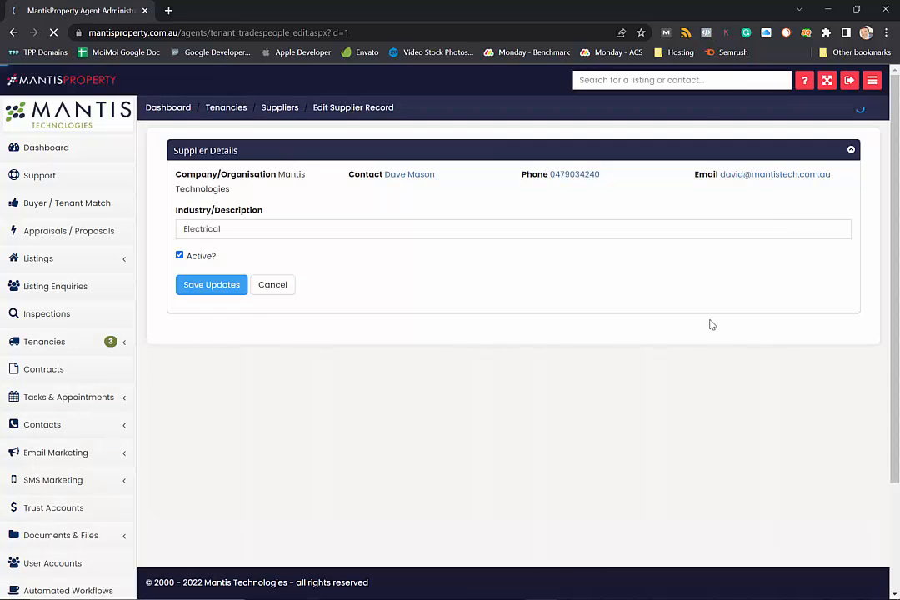
click(180, 256)
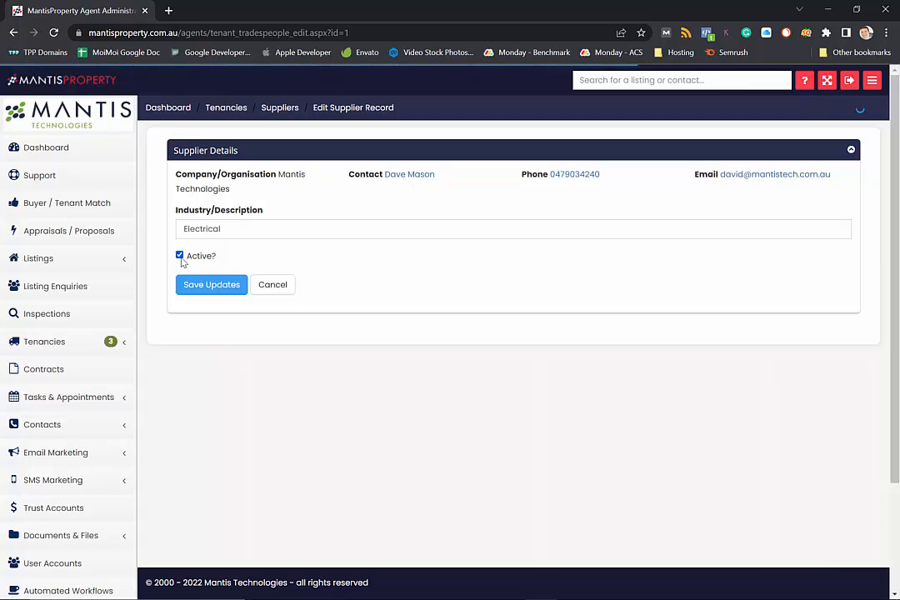
click(204, 293)
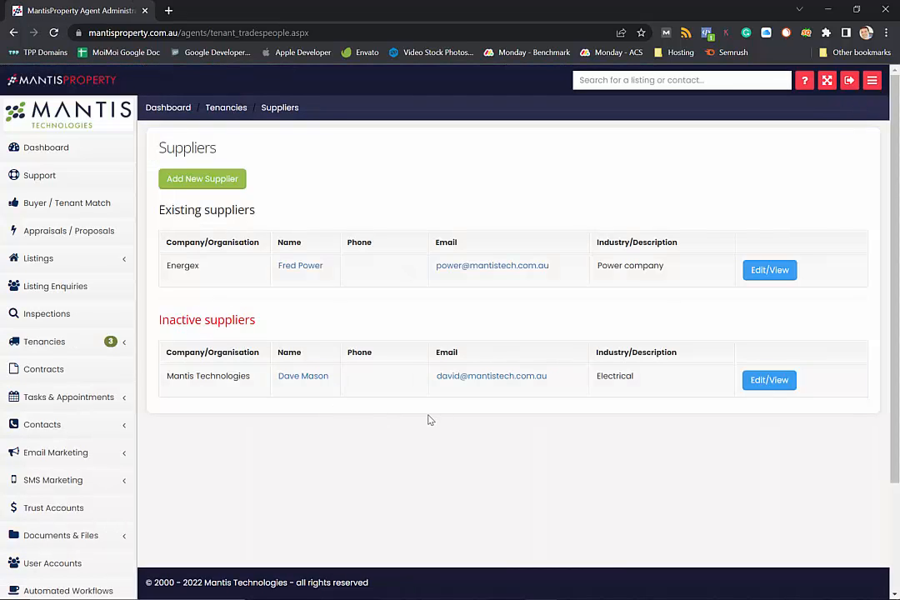
- Reactivate the inactive Mantis Technologies supplier and save the record
click(763, 382)
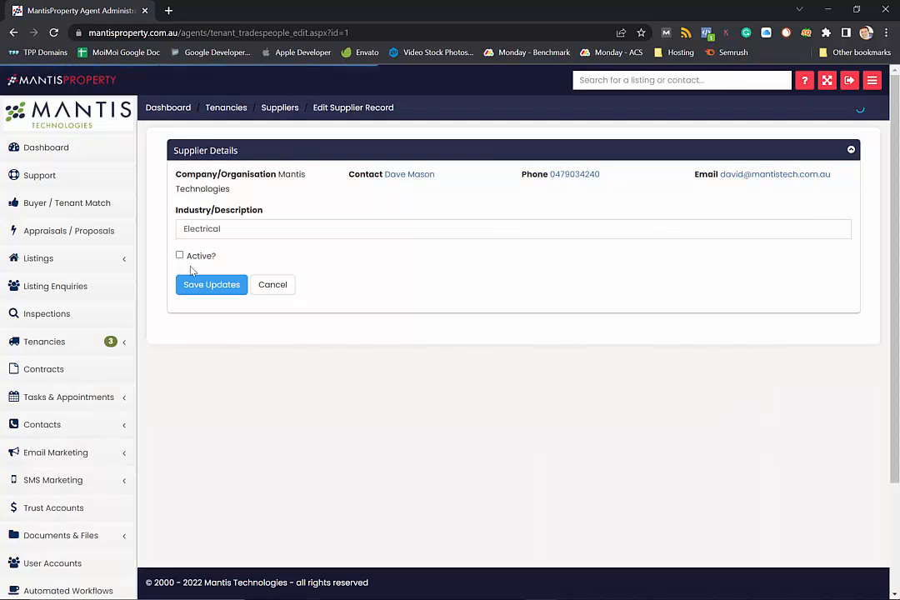
click(179, 255)
click(204, 287)
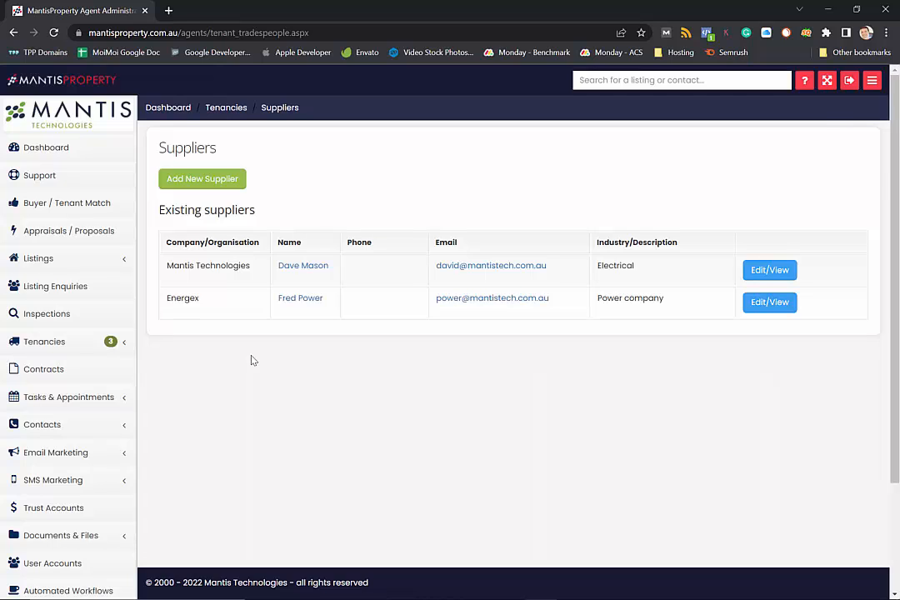
- Expand the Tenancies section to show its pages
scroll(253, 360, down, 1)
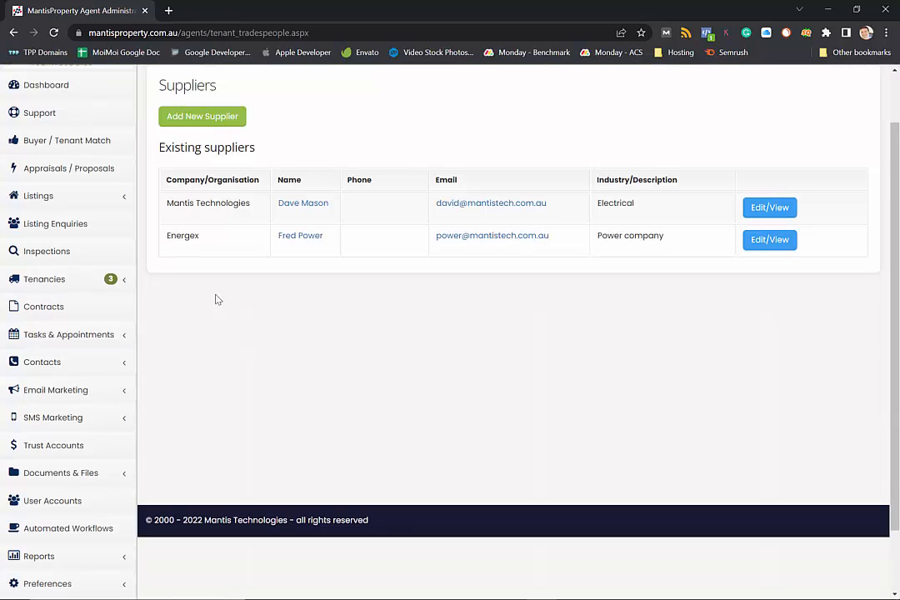
click(67, 283)
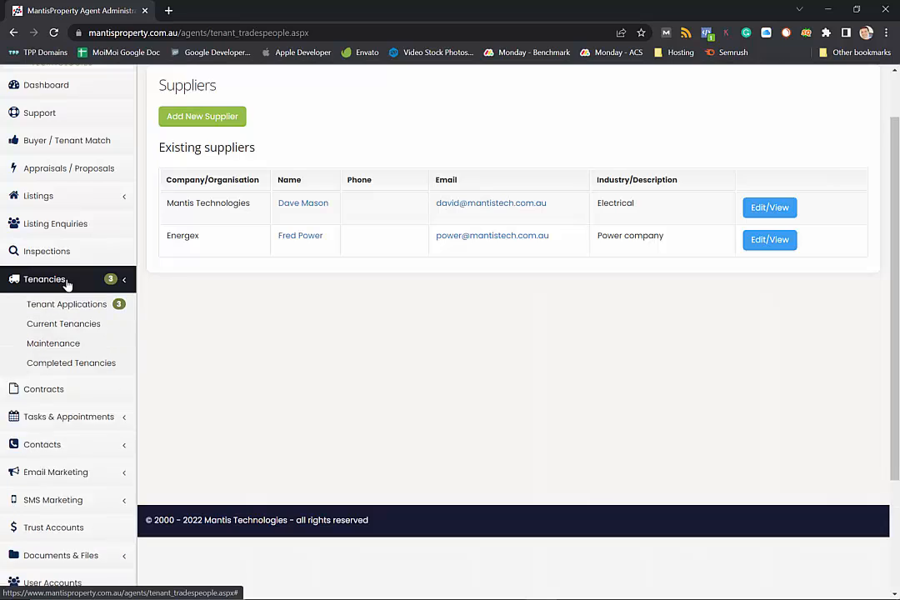